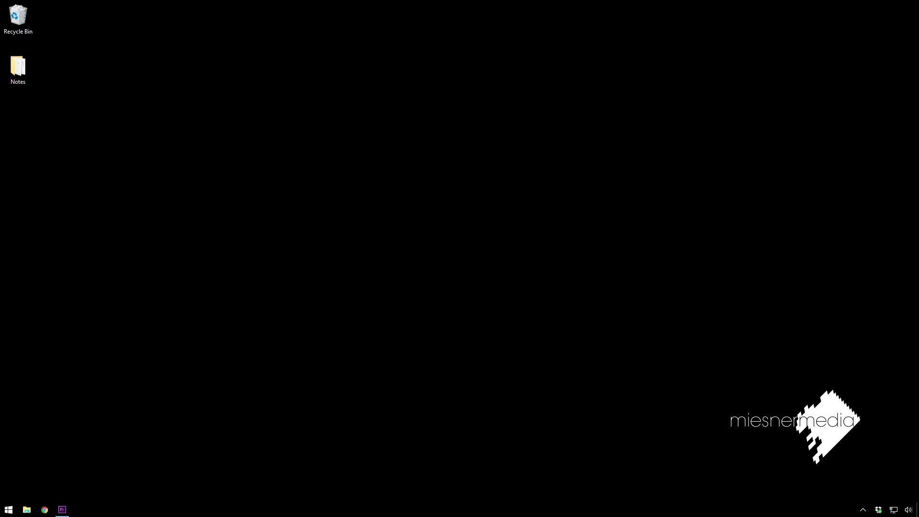
# Step: Delete the concert clip's audio from track A1
pyautogui.click(63, 510)
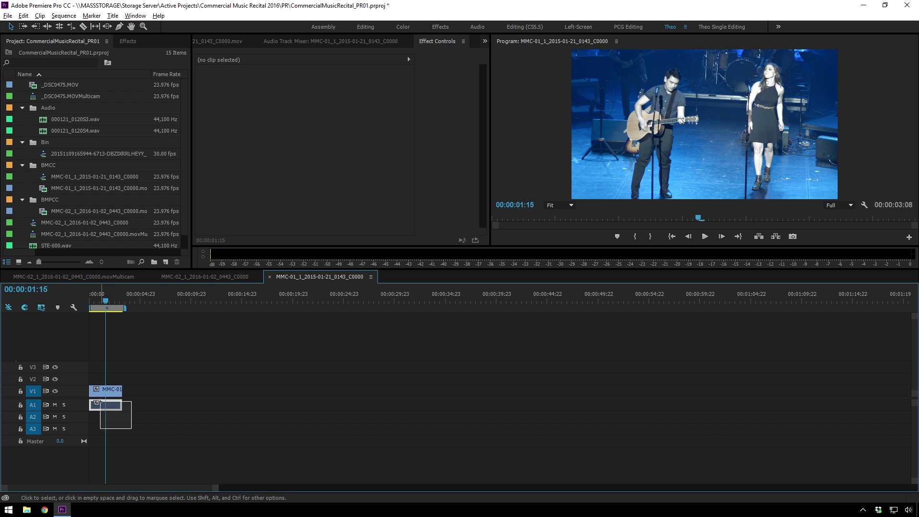
pyautogui.click(103, 405)
pyautogui.press('Delete')
# Step: Play the sequence from the start to review the overexposed footage, then select the V1 video clip
pyautogui.press('Home')
pyautogui.press('space')
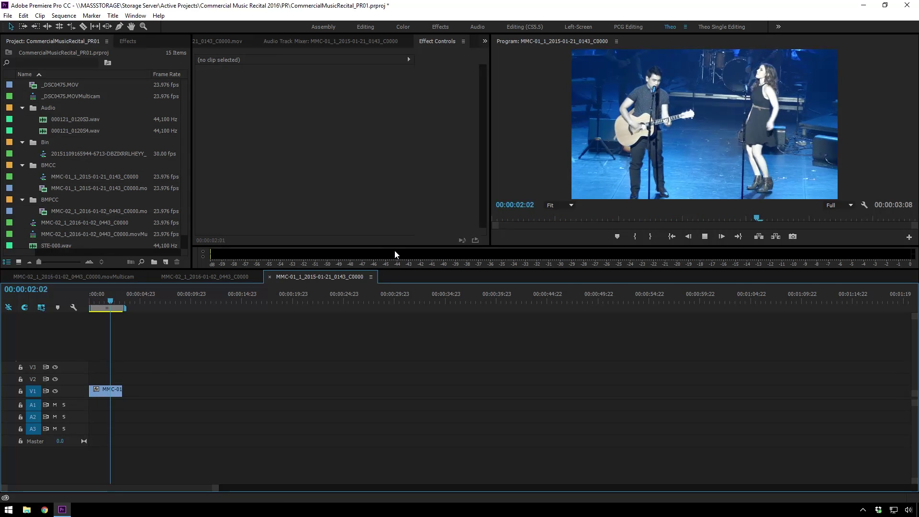
pyautogui.press('space')
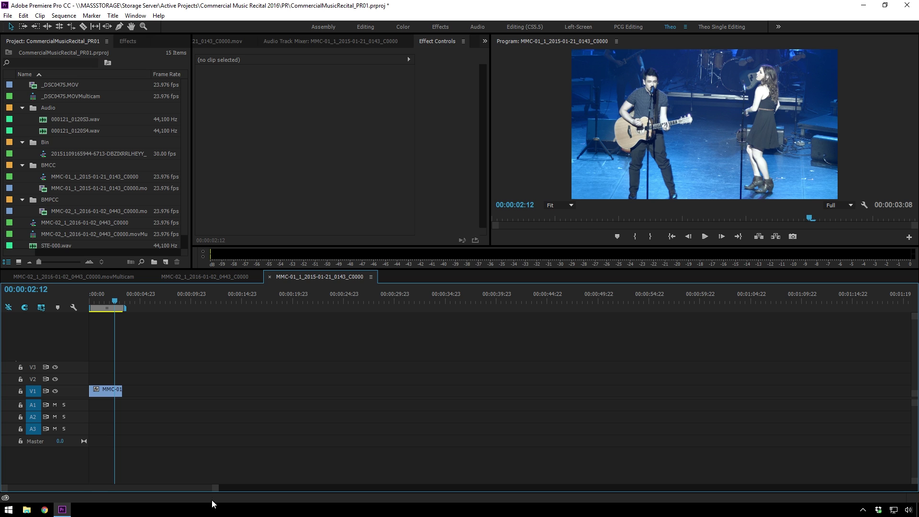
pyautogui.moveTo(216, 488); pyautogui.dragTo(125, 491)
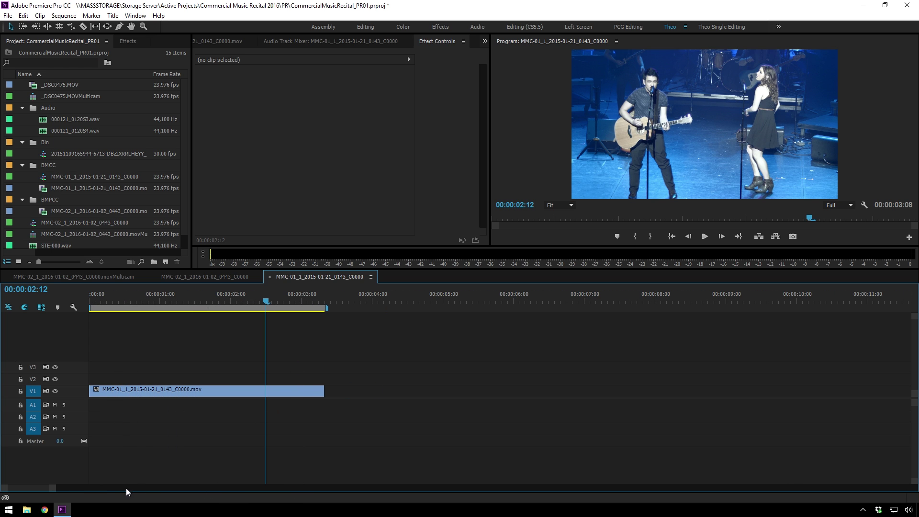
pyautogui.press('Home')
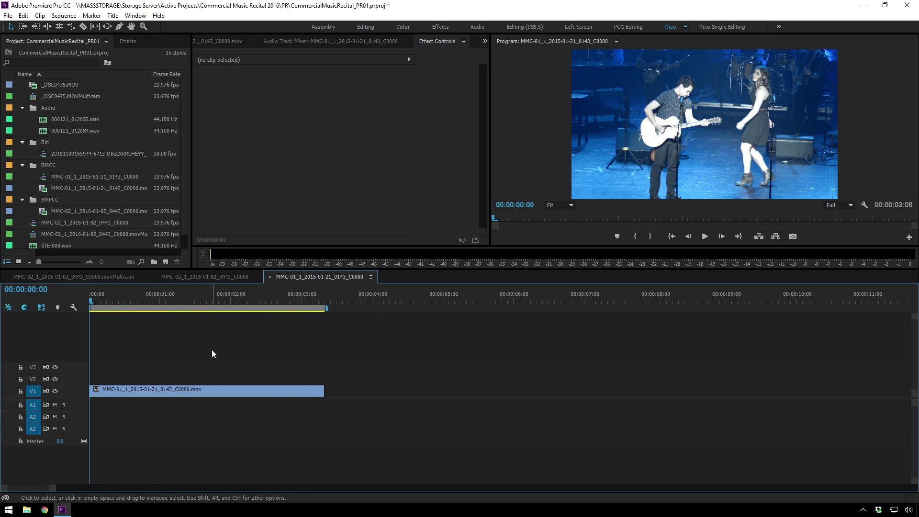
pyautogui.press('space')
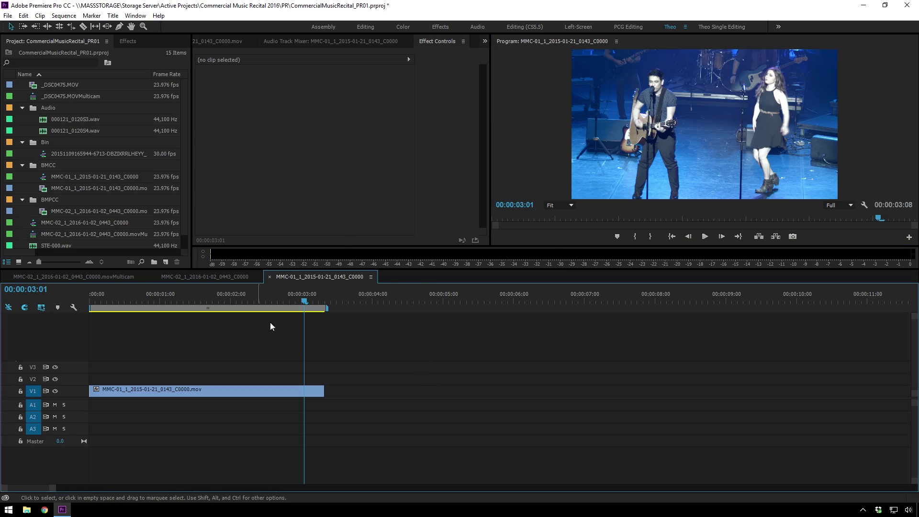
pyautogui.press('j')
pyautogui.press('k')
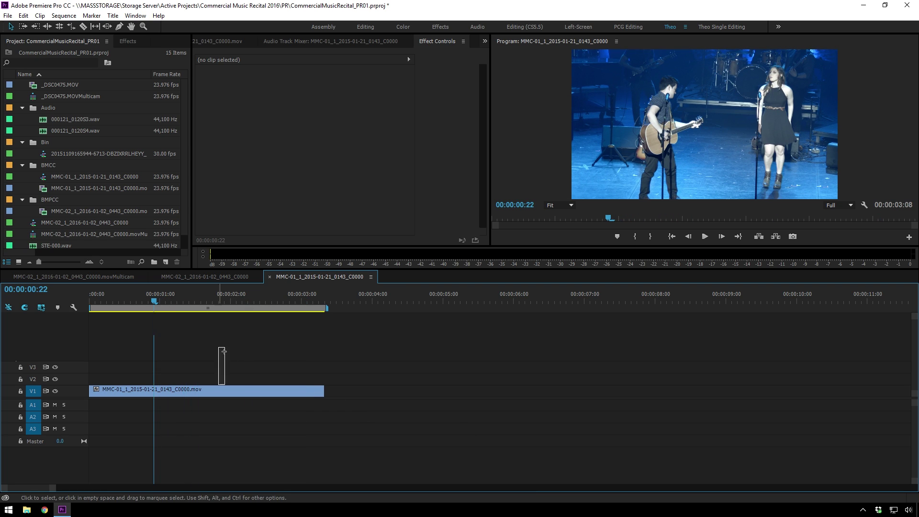
pyautogui.click(197, 391)
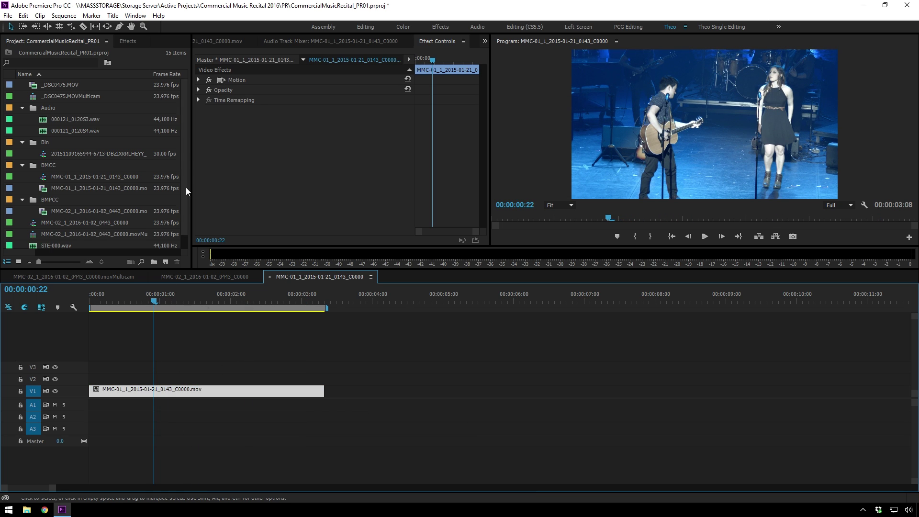
# Step: Open the Lumetri Color panel as a floating window and position it
pyautogui.click(135, 15)
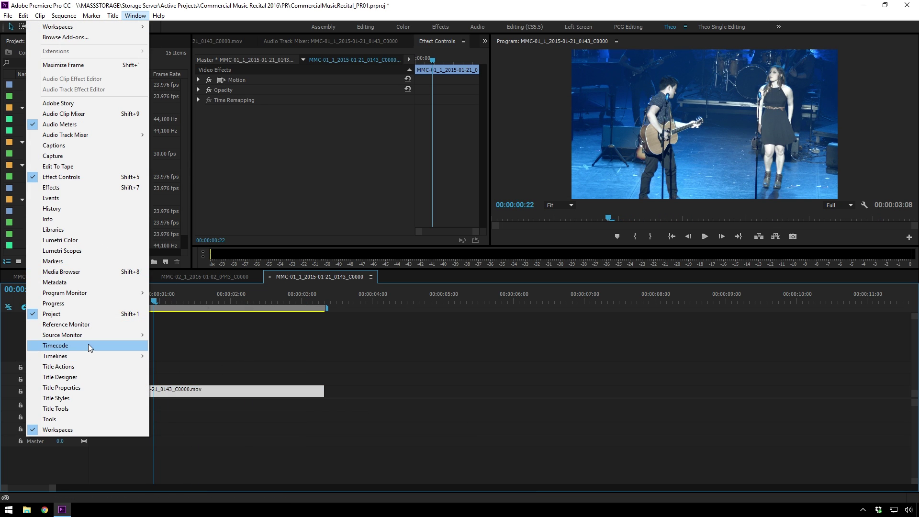
pyautogui.click(61, 250)
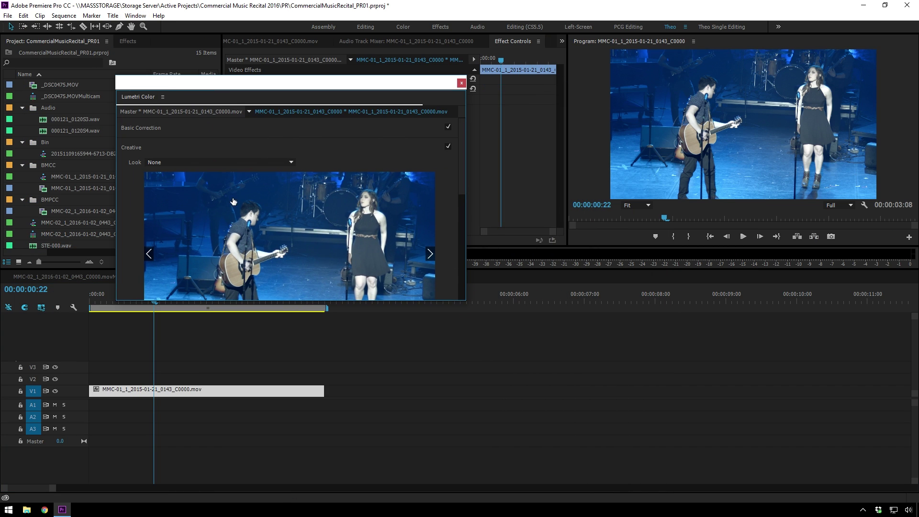
pyautogui.moveTo(301, 73); pyautogui.dragTo(359, 95)
# Step: Open the Lumetri Scopes panel, then shrink it and place it beside the program view
pyautogui.click(135, 16)
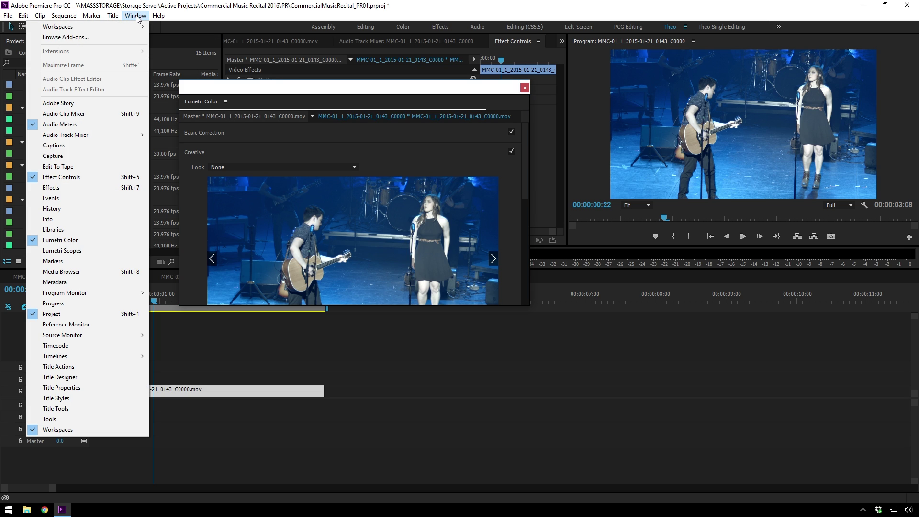
pyautogui.click(90, 251)
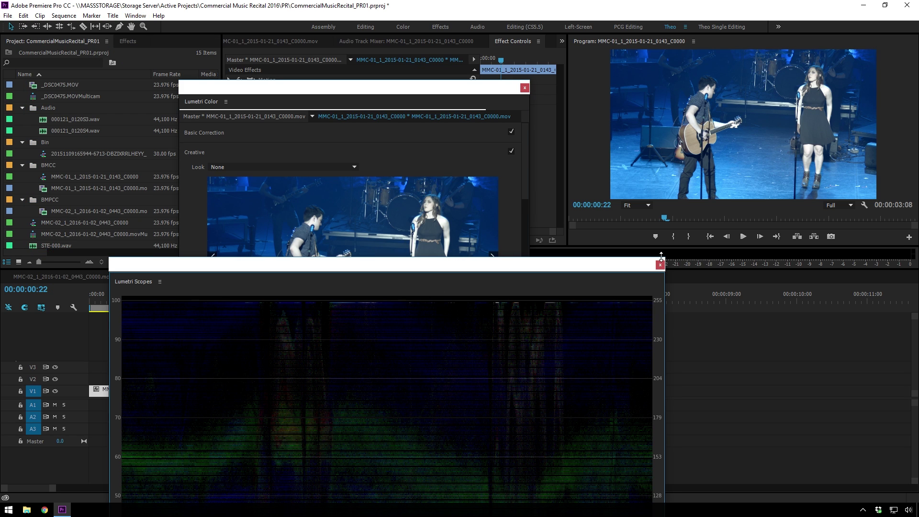
pyautogui.moveTo(663, 257); pyautogui.dragTo(531, 339)
pyautogui.moveTo(450, 347); pyautogui.dragTo(717, 100)
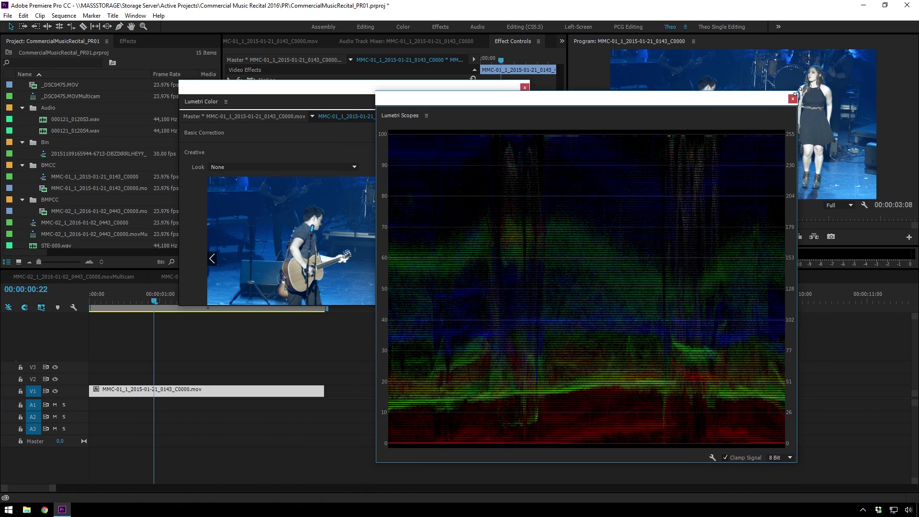
pyautogui.moveTo(798, 93); pyautogui.dragTo(813, 240)
# Step: Stretch the Lumetri Color panel to reveal the Creative section and park the playhead at 00:00:01:22
pyautogui.moveTo(442, 96); pyautogui.dragTo(350, 42)
pyautogui.scroll(-5, 433, 240)
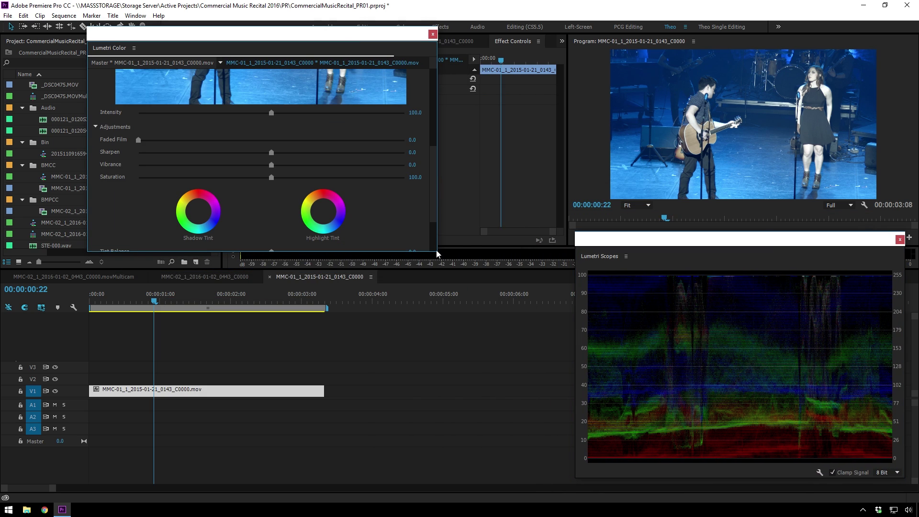
pyautogui.moveTo(432, 205); pyautogui.dragTo(435, 129)
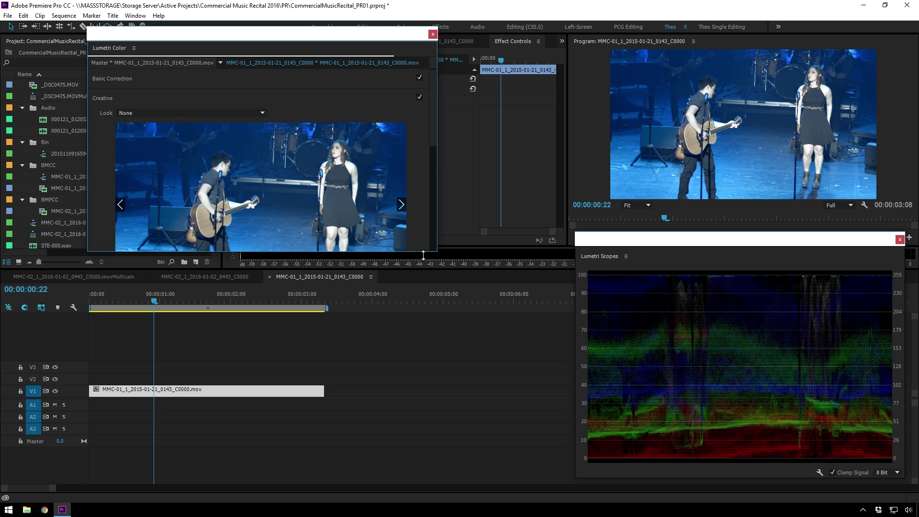
pyautogui.moveTo(423, 254); pyautogui.dragTo(380, 462)
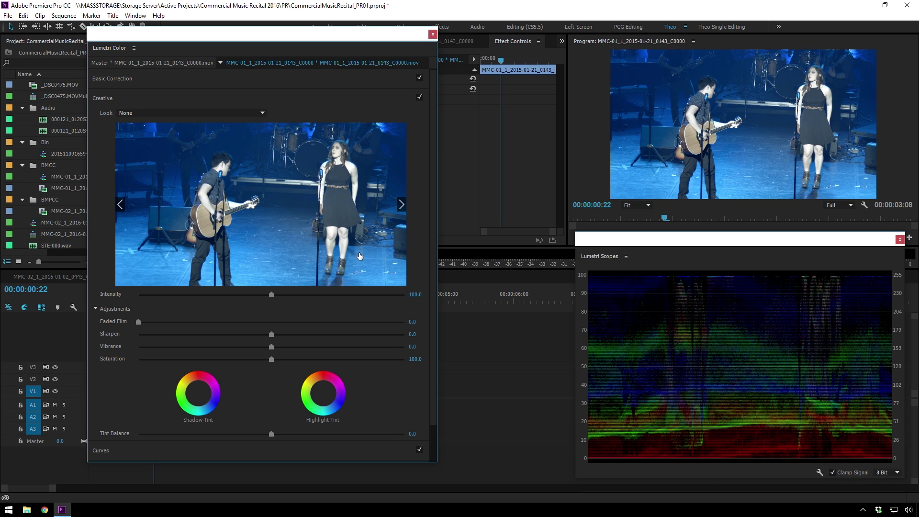
pyautogui.moveTo(352, 45); pyautogui.dragTo(511, 36)
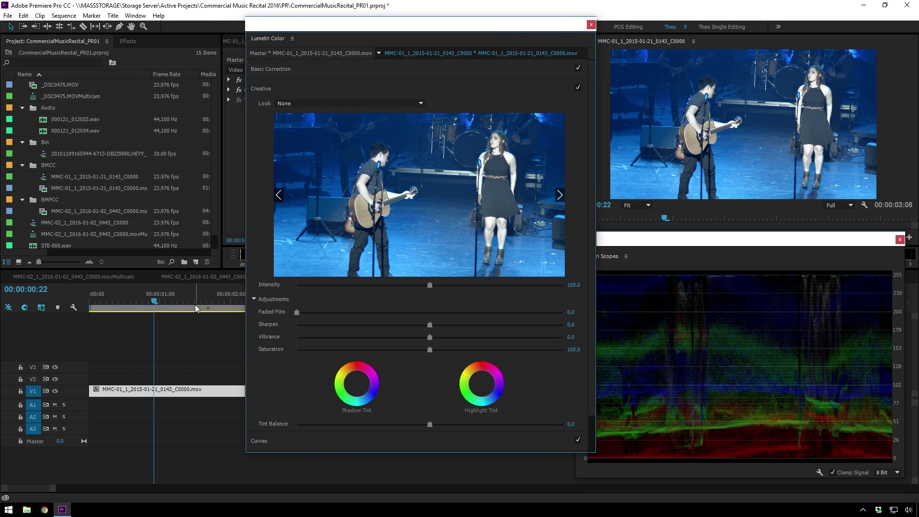
pyautogui.moveTo(195, 303); pyautogui.dragTo(228, 300)
pyautogui.moveTo(448, 31); pyautogui.dragTo(276, 38)
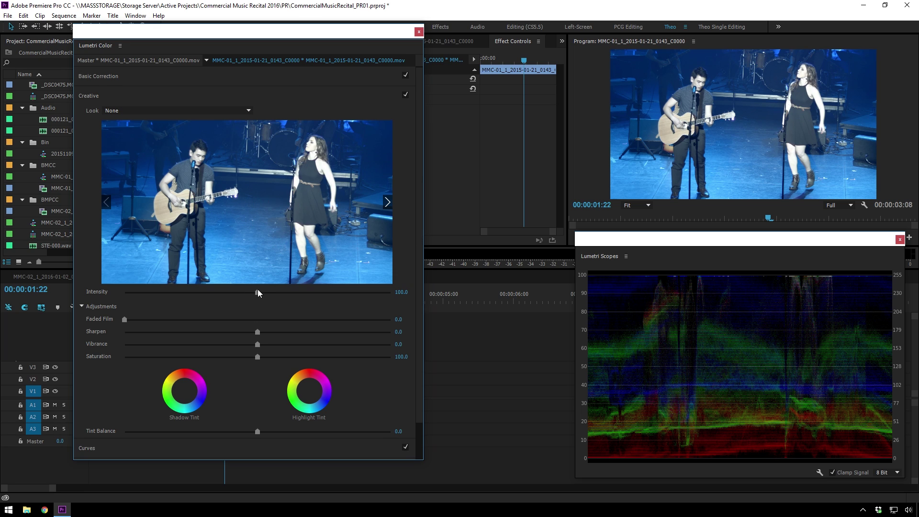
# Step: In Basic Correction, set Exposure -0.8, Highlights -41.0, Whites -29.9 and Blacks -7.6
pyautogui.click(95, 76)
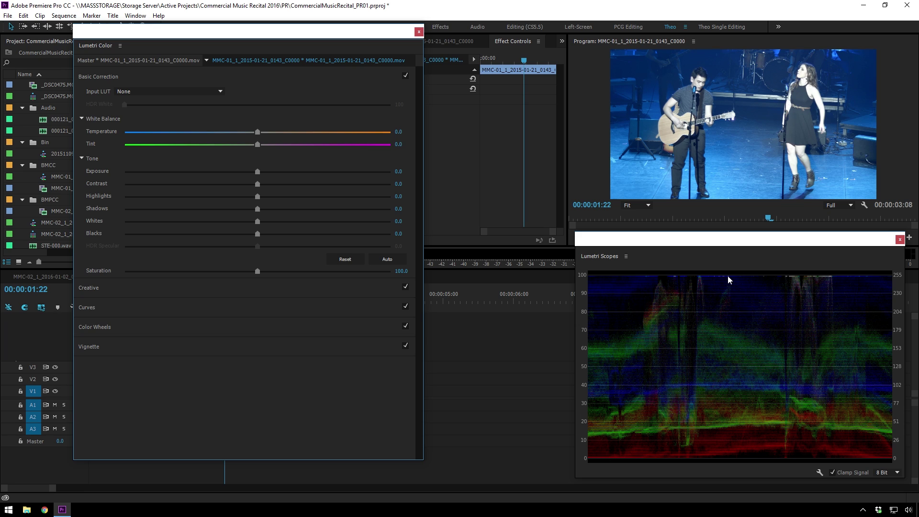
pyautogui.moveTo(257, 171); pyautogui.dragTo(218, 190)
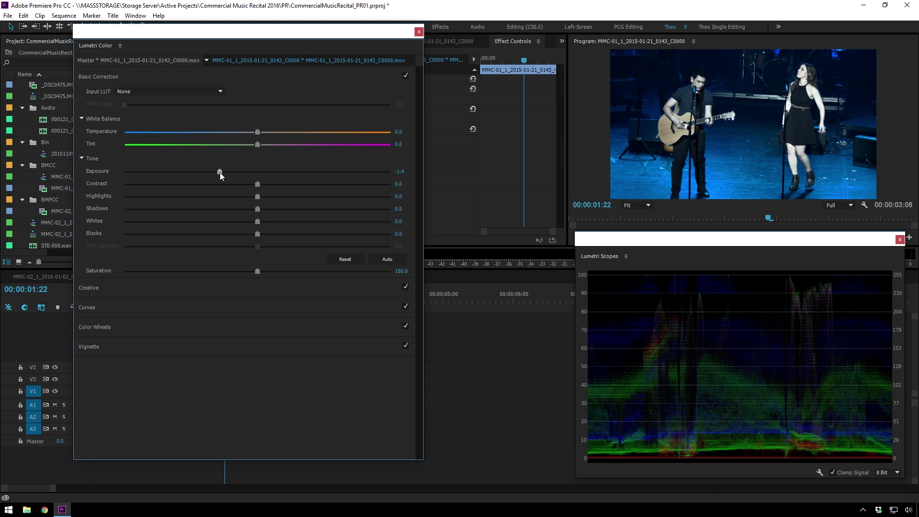
pyautogui.moveTo(220, 173); pyautogui.dragTo(234, 173)
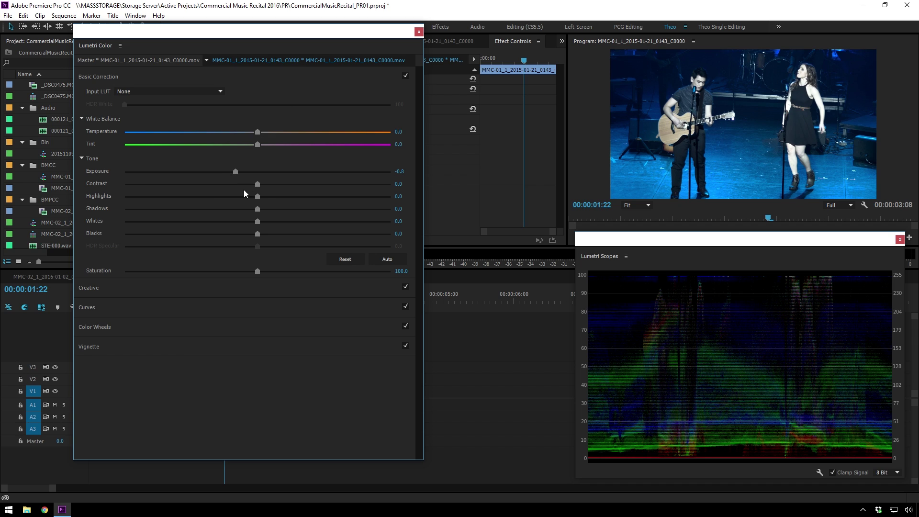
pyautogui.moveTo(257, 197); pyautogui.dragTo(203, 202)
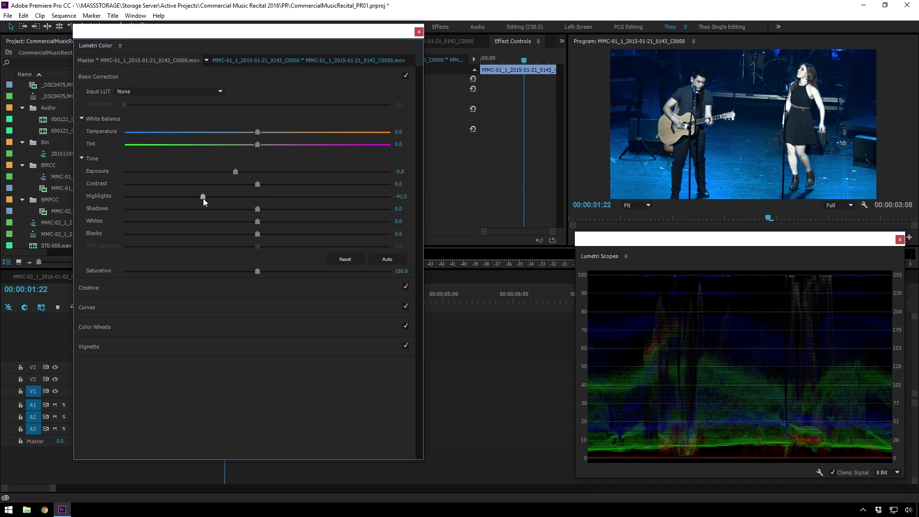
pyautogui.moveTo(254, 222); pyautogui.dragTo(238, 224)
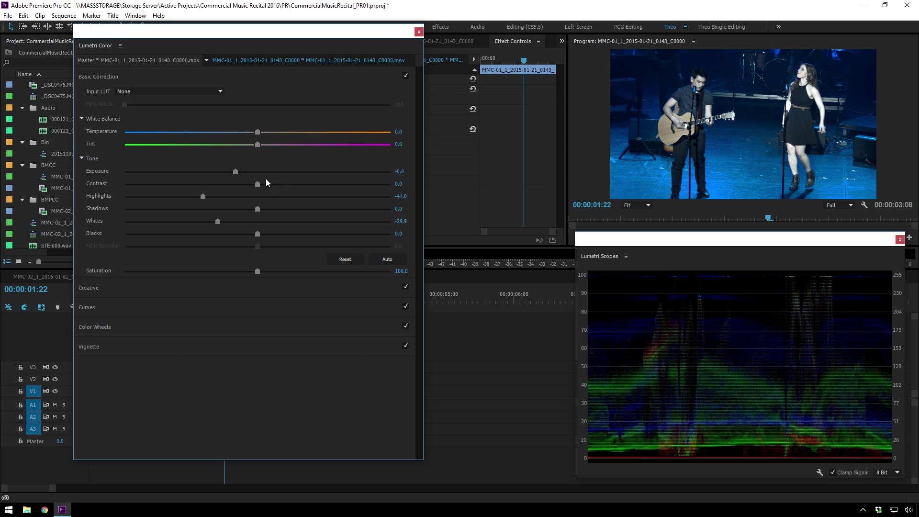
pyautogui.moveTo(257, 233); pyautogui.dragTo(246, 234)
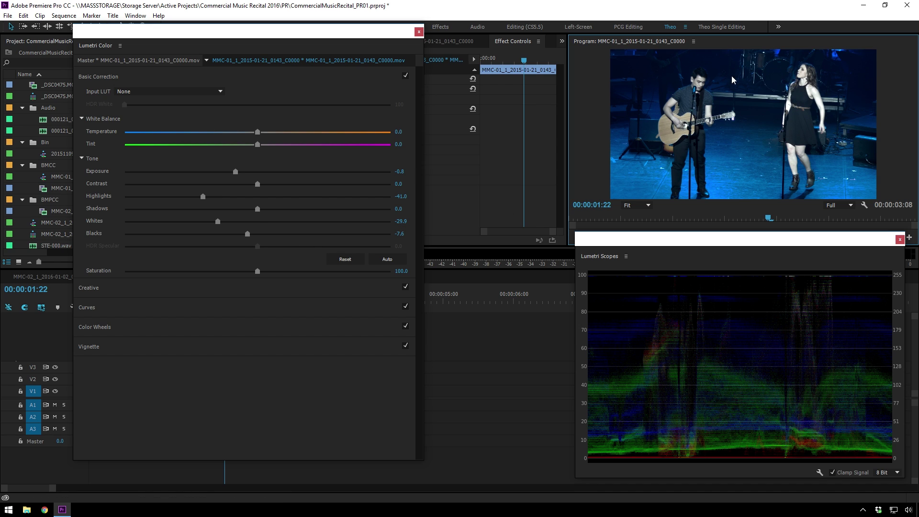
# Step: Set Saturation to 117.3, add a YUV vectorscope to the resized scopes, and expand Curves
pyautogui.moveTo(259, 272); pyautogui.dragTo(281, 283)
pyautogui.rightClick(687, 313)
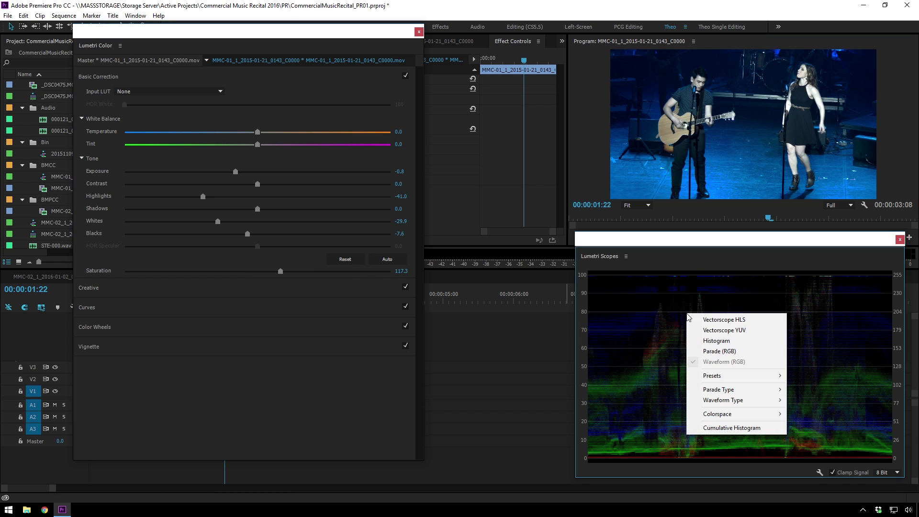
pyautogui.click(723, 330)
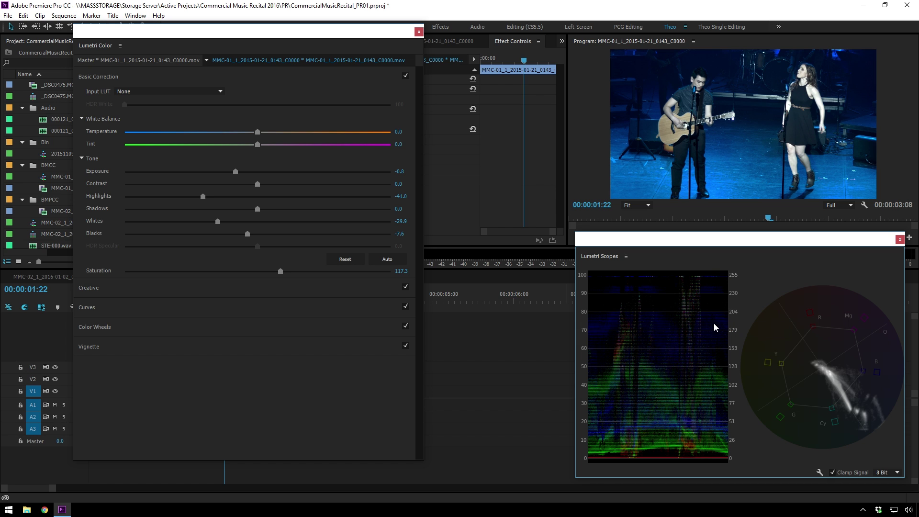
pyautogui.moveTo(574, 478); pyautogui.dragTo(558, 480)
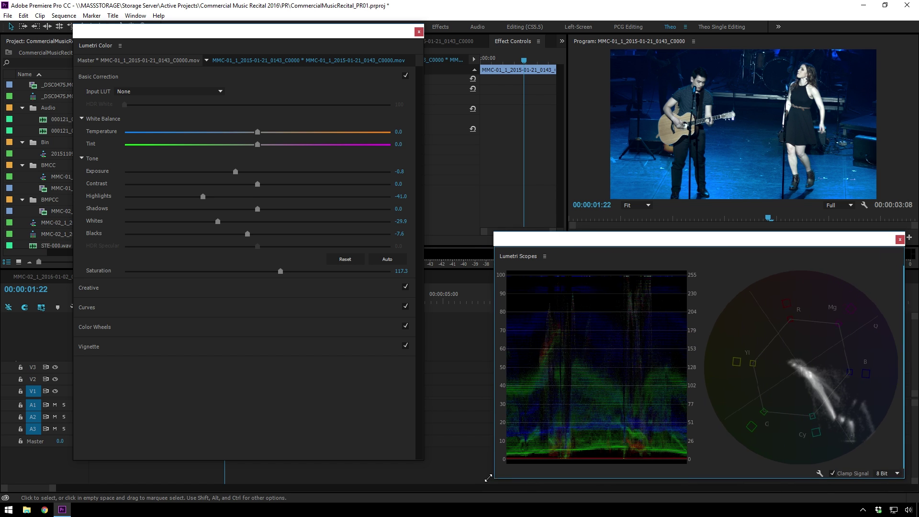
pyautogui.moveTo(488, 477); pyautogui.dragTo(481, 465)
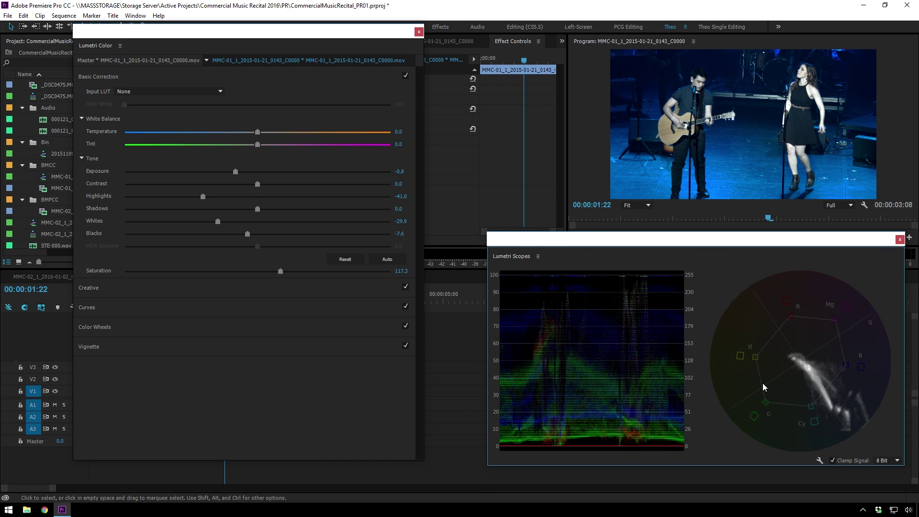
pyautogui.click(121, 302)
pyautogui.scroll(-1, 199, 324)
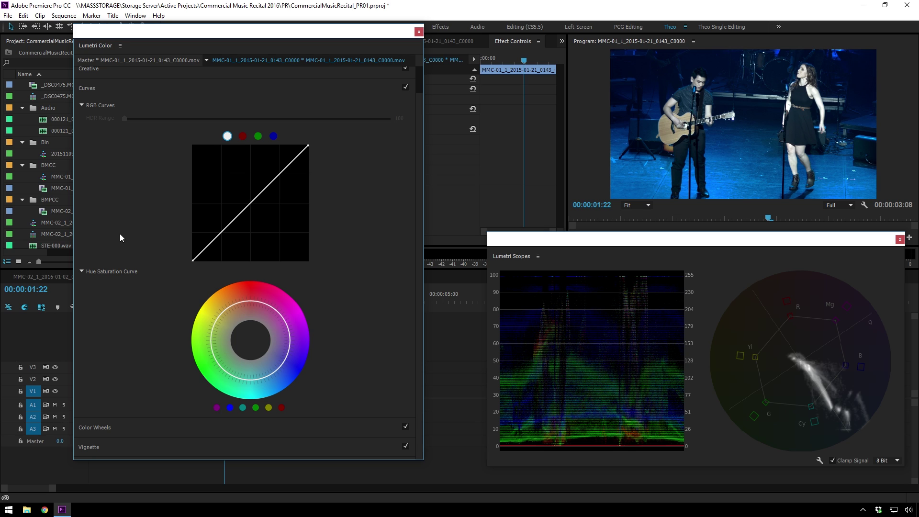
# Step: Add points on the Hue Saturation Curve and pull the blue range down to desaturate blues
pyautogui.click(240, 377)
pyautogui.click(290, 340)
pyautogui.moveTo(290, 341); pyautogui.dragTo(266, 367)
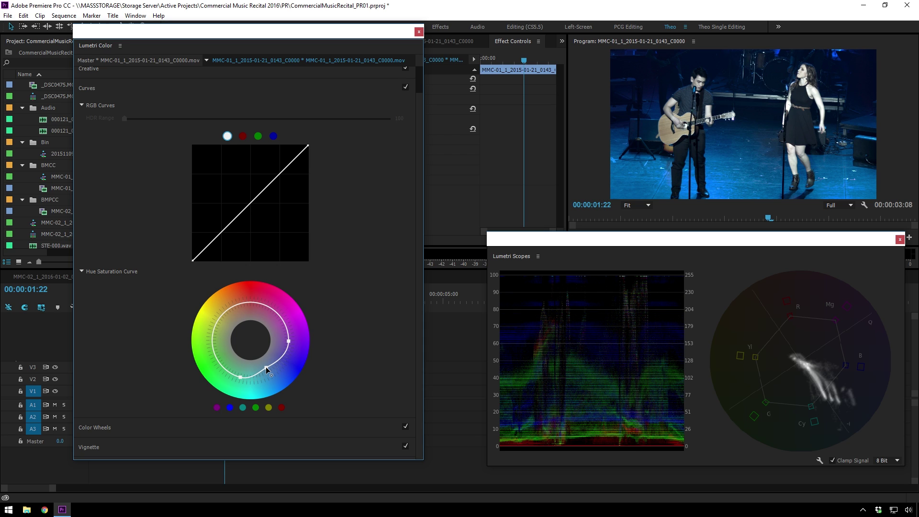
pyautogui.moveTo(266, 367); pyautogui.dragTo(282, 368)
pyautogui.scroll(1, 302, 193)
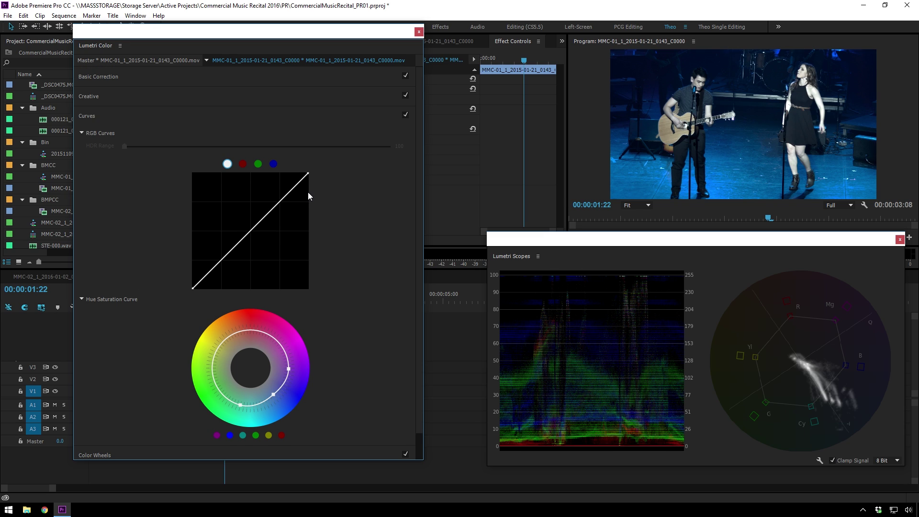
pyautogui.scroll(-1, 311, 225)
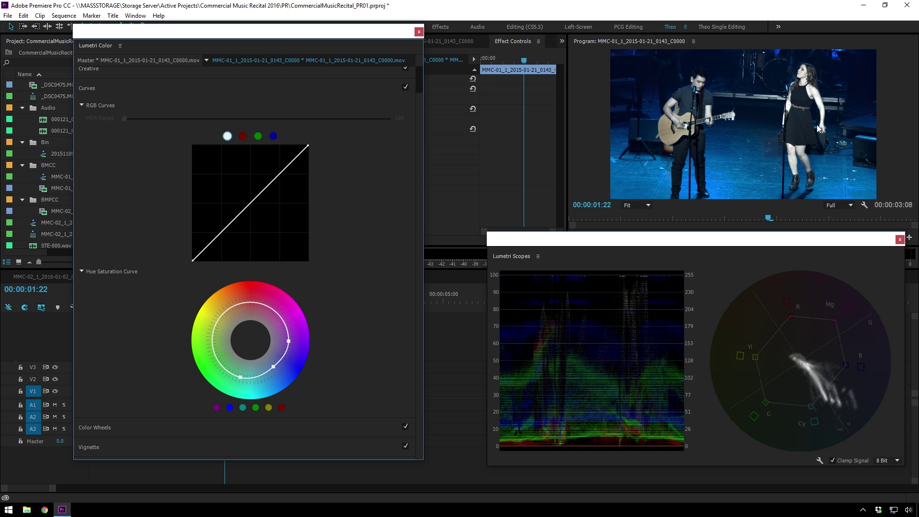
pyautogui.click(215, 327)
pyautogui.click(262, 305)
pyautogui.scroll(1, 102, 419)
pyautogui.click(106, 99)
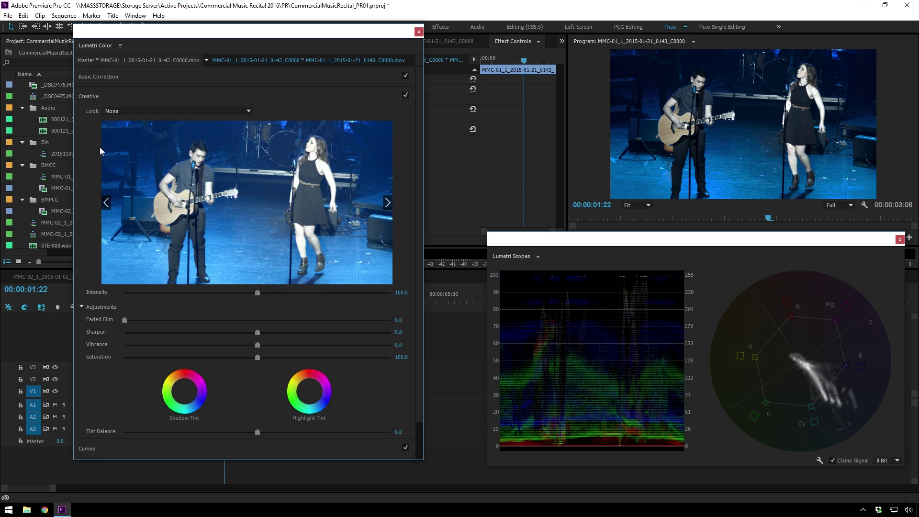
pyautogui.scroll(-1, 103, 383)
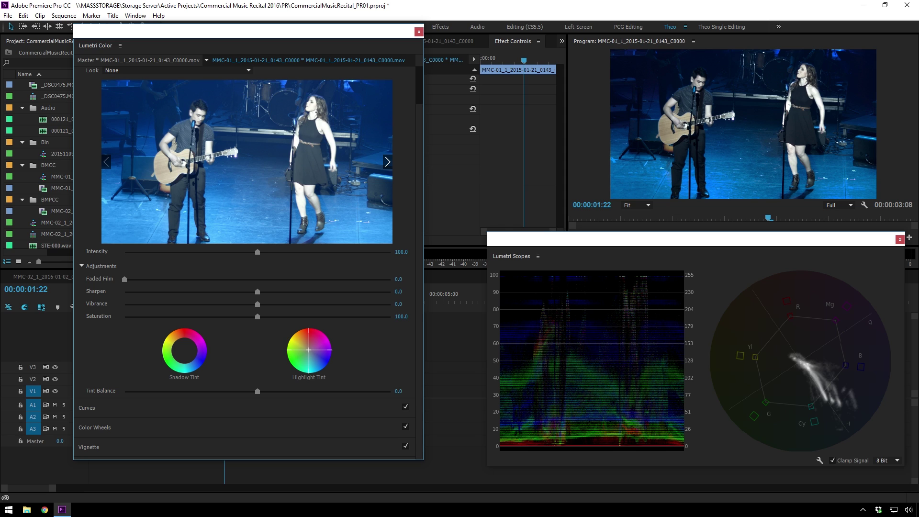
pyautogui.click(236, 408)
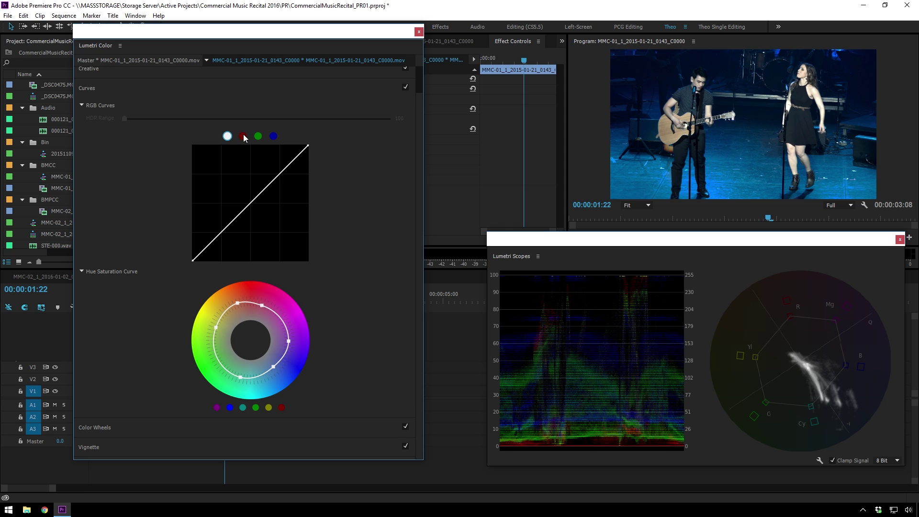
# Step: Bend the red RGB curve upward near the top to warm the highlights
pyautogui.click(243, 136)
pyautogui.click(250, 203)
pyautogui.moveTo(284, 171); pyautogui.dragTo(278, 171)
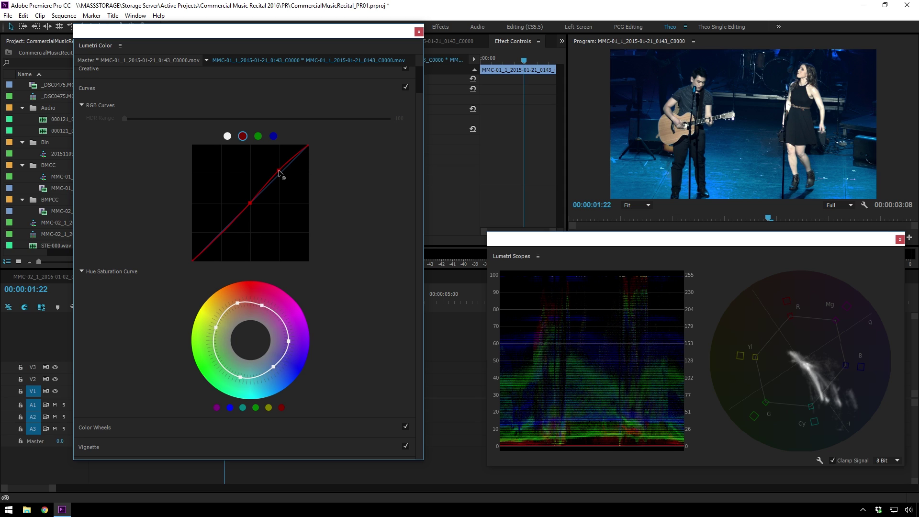
# Step: Pull the blue RGB curve slightly below the diagonal in the highlights
pyautogui.click(273, 136)
pyautogui.click(251, 205)
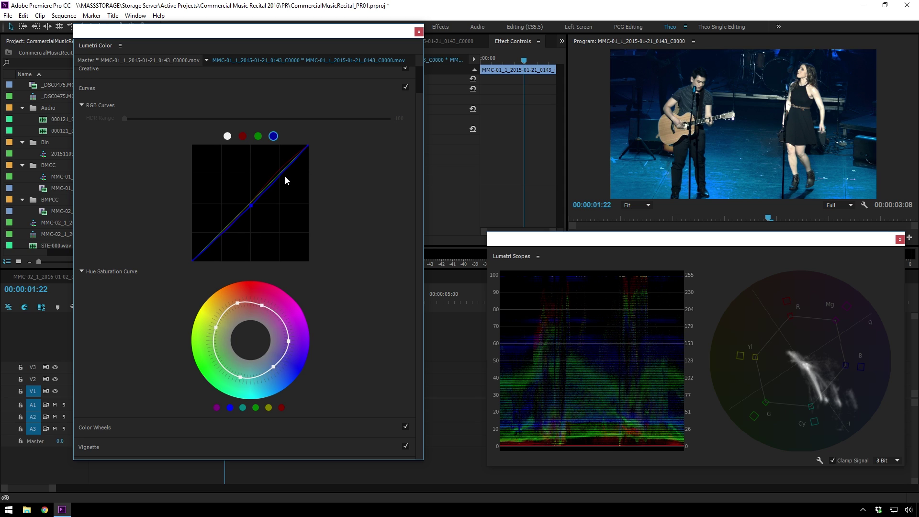
pyautogui.click(282, 176)
pyautogui.moveTo(283, 178); pyautogui.dragTo(284, 180)
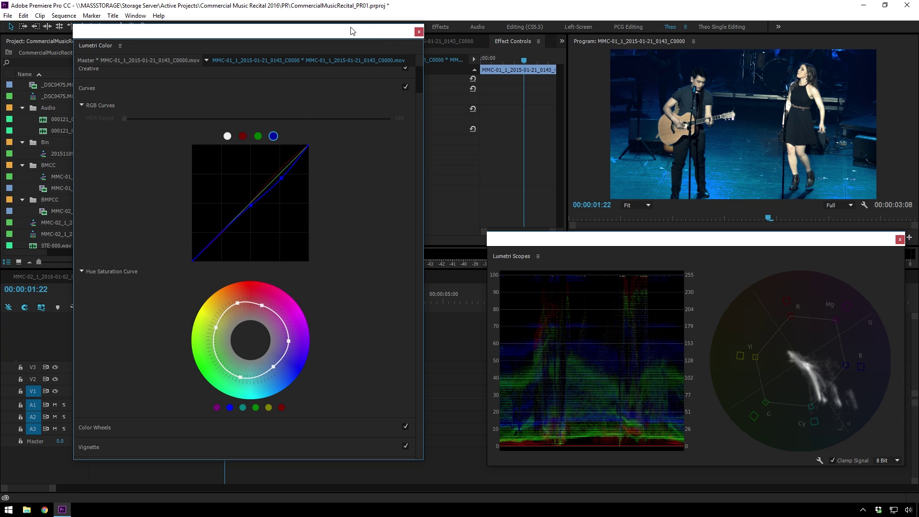
pyautogui.scroll(1, 124, 201)
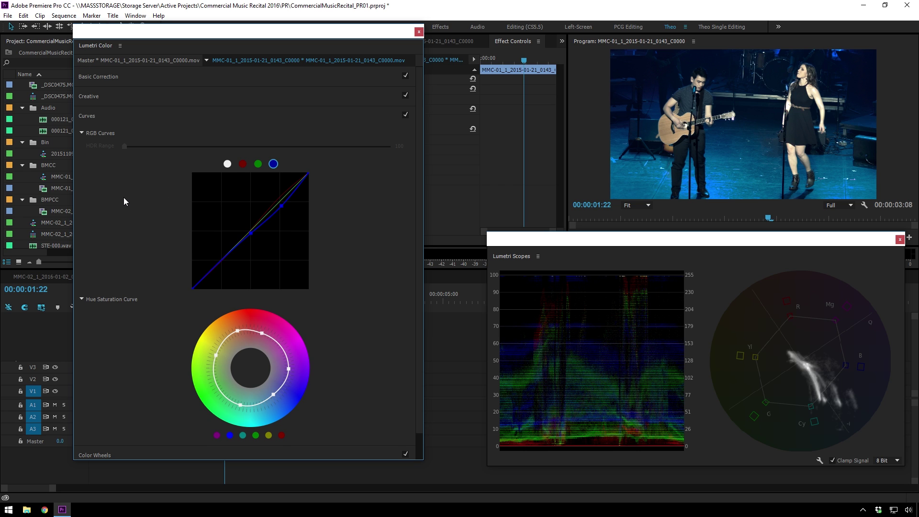